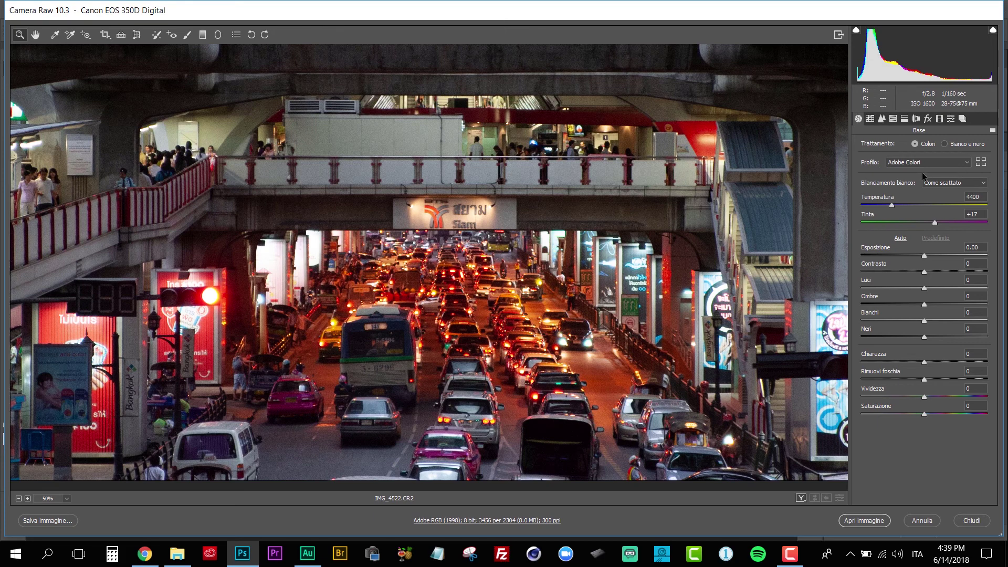
# Browse the preset list, expanding the grain and creative groups, then return to the basic adjustments.
pyautogui.click(951, 119)
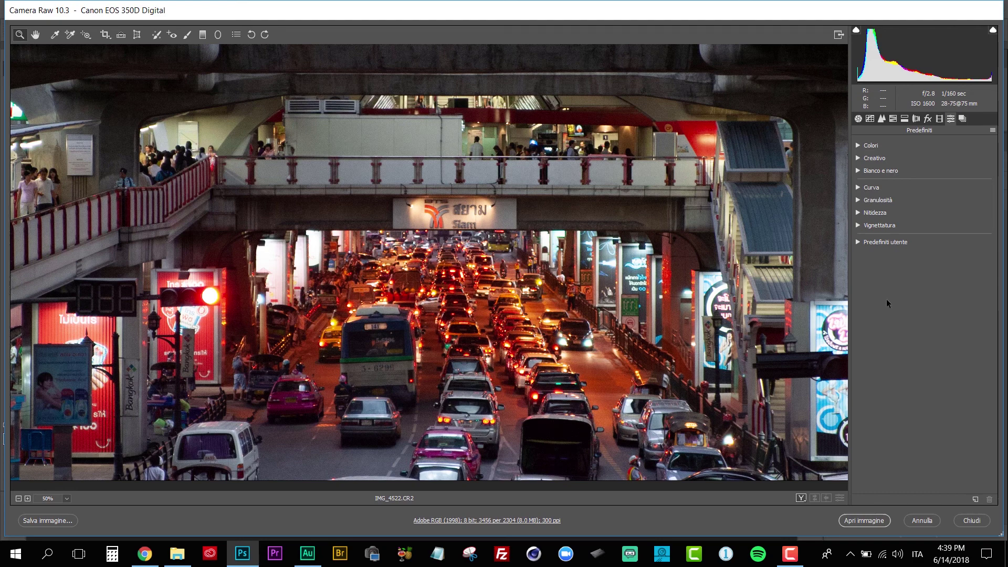
pyautogui.click(858, 200)
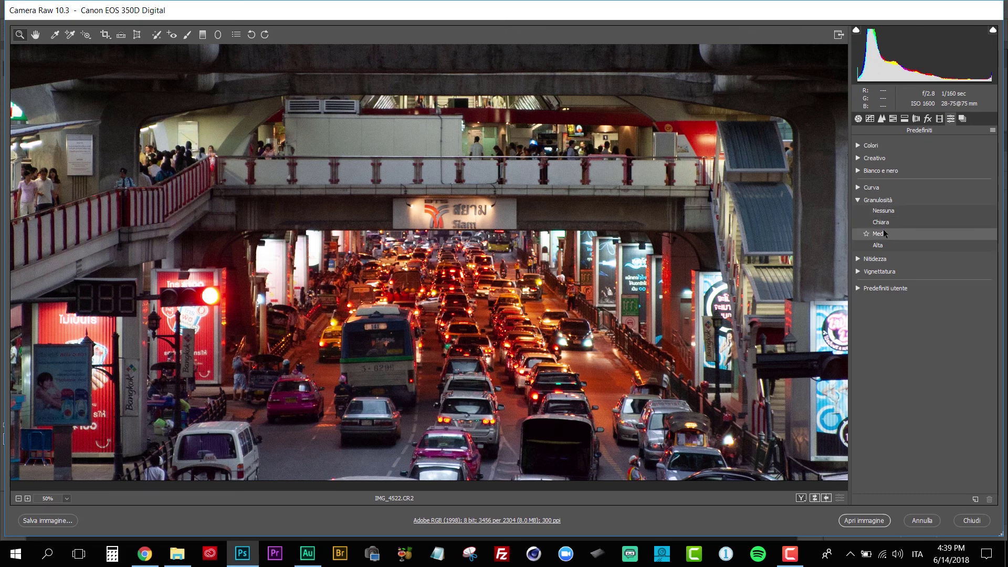
pyautogui.click(856, 158)
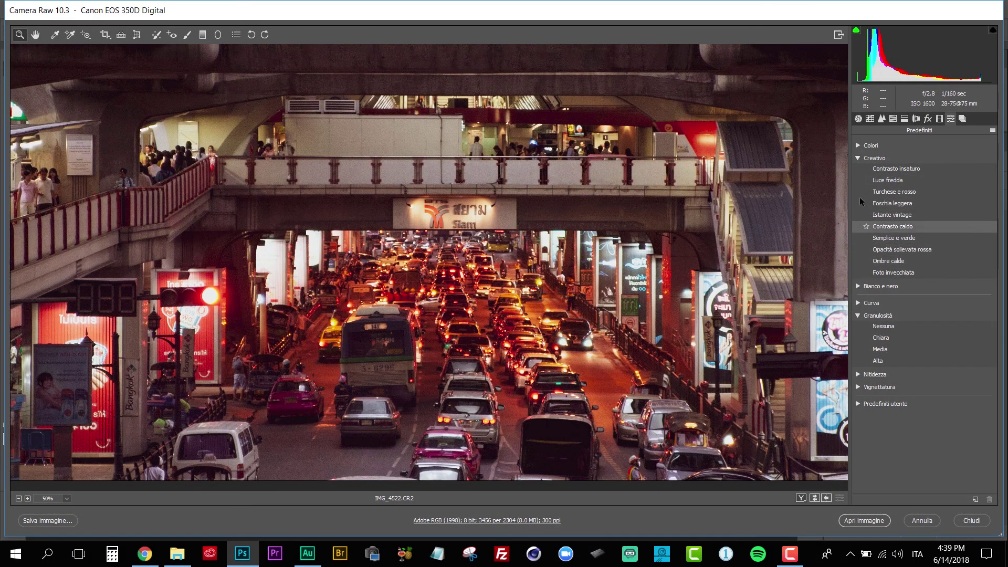
pyautogui.click(858, 158)
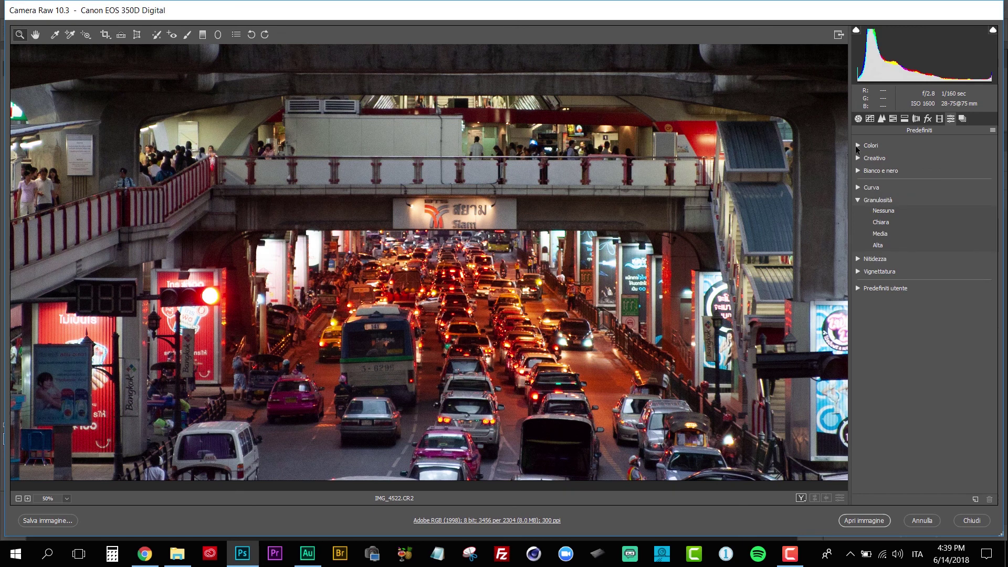
pyautogui.click(859, 119)
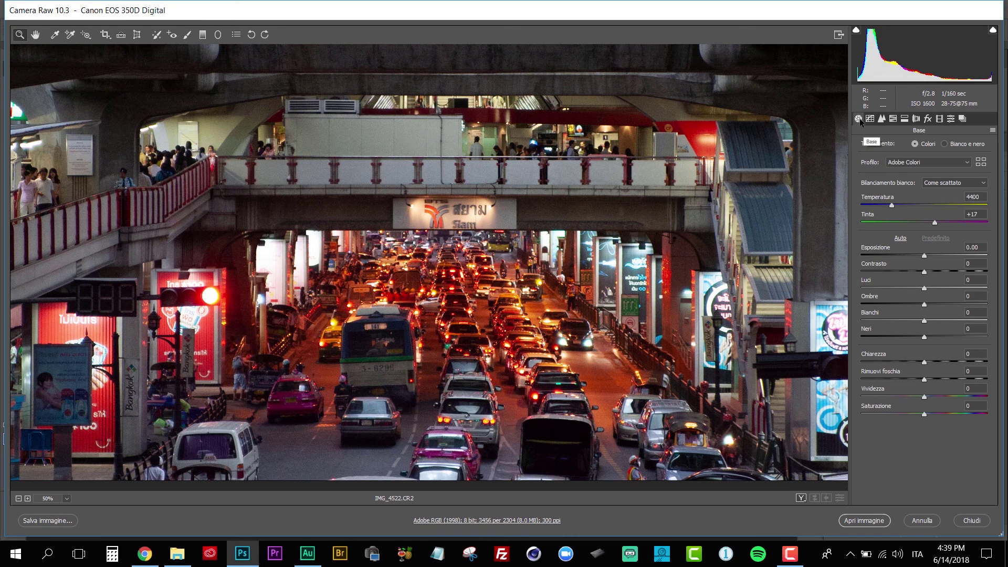
# Keep Adobe Colori as the profile and show the favourite profile thumbnails.
pyautogui.click(933, 162)
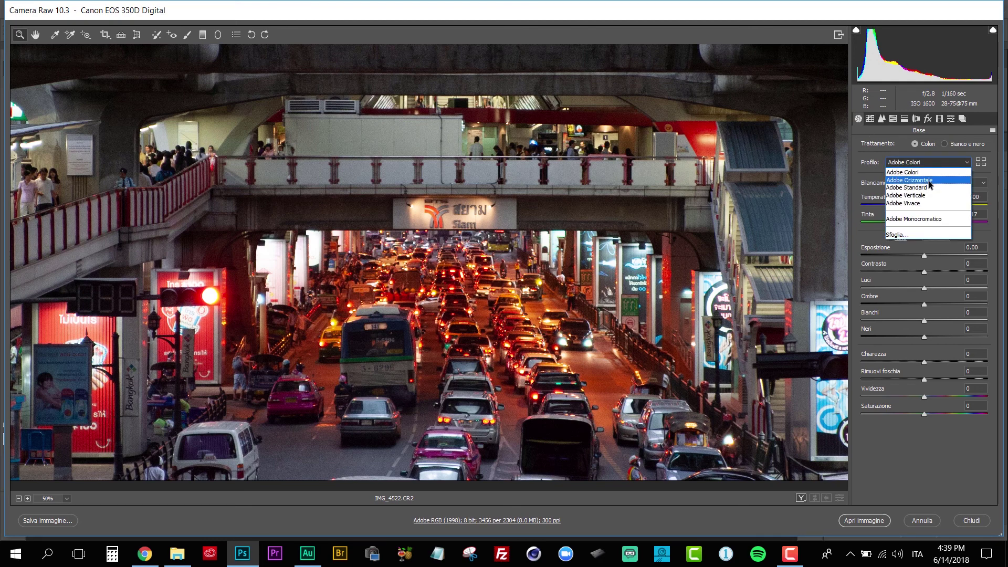
pyautogui.click(884, 166)
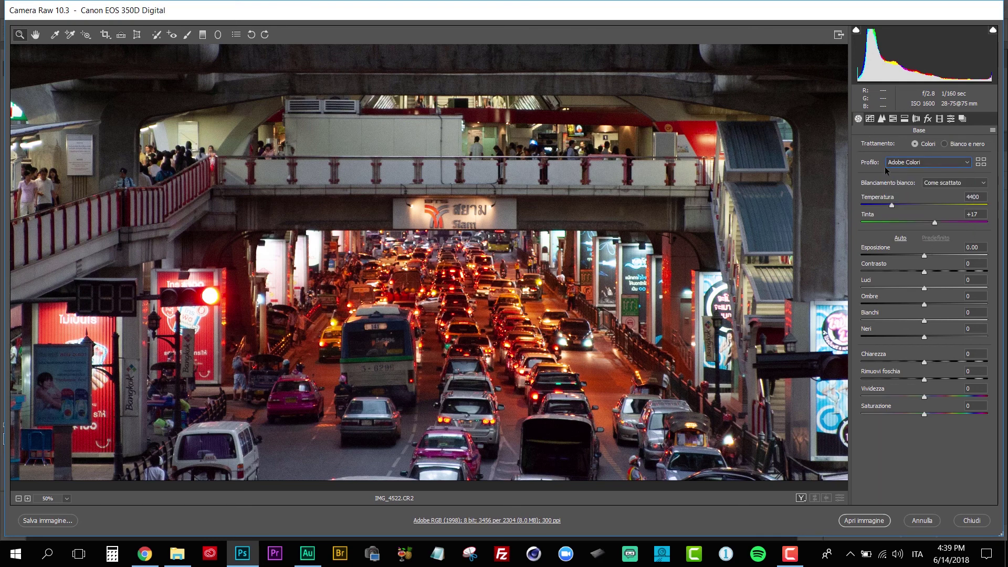
pyautogui.click(983, 163)
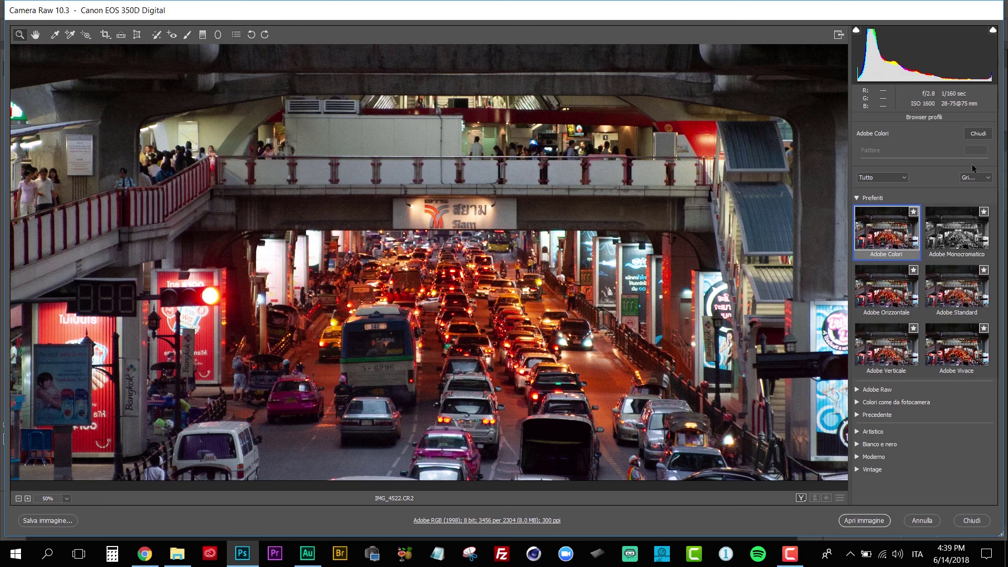
# Preview Adobe Verticale from Favourites, revert to Adobe Colori, and close the profile browser.
pyautogui.click(857, 198)
pyautogui.click(857, 198)
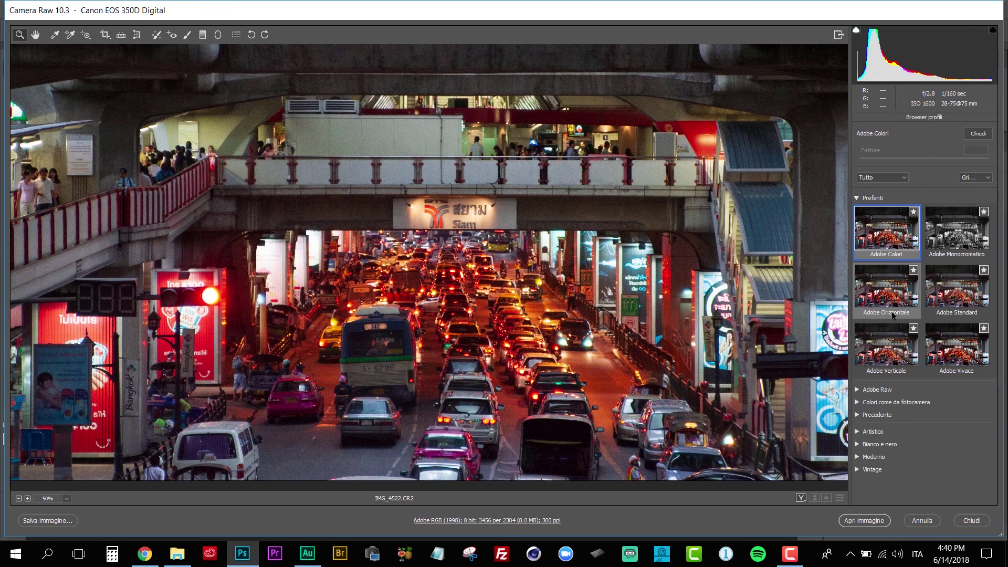
pyautogui.click(893, 342)
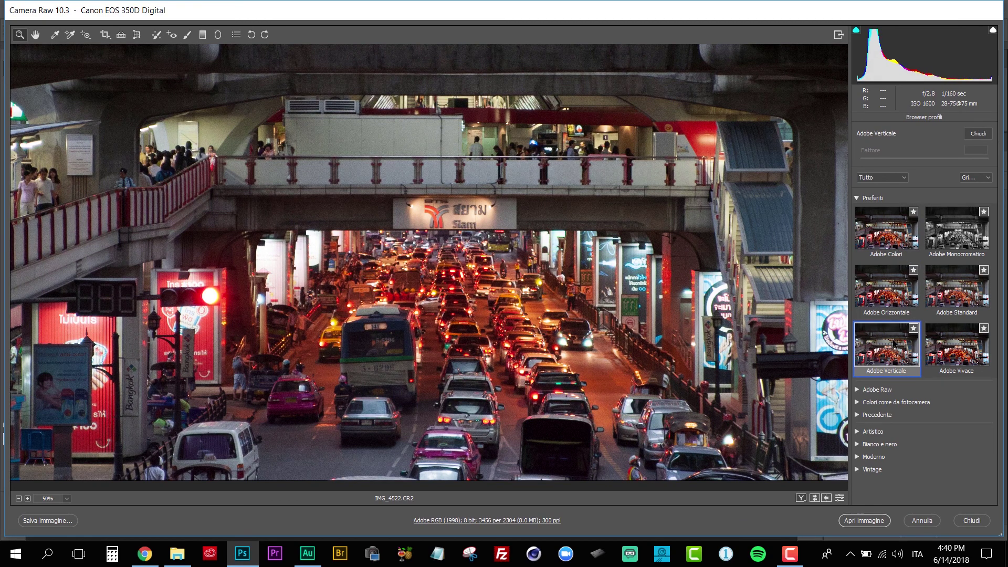
pyautogui.click(887, 229)
pyautogui.click(857, 198)
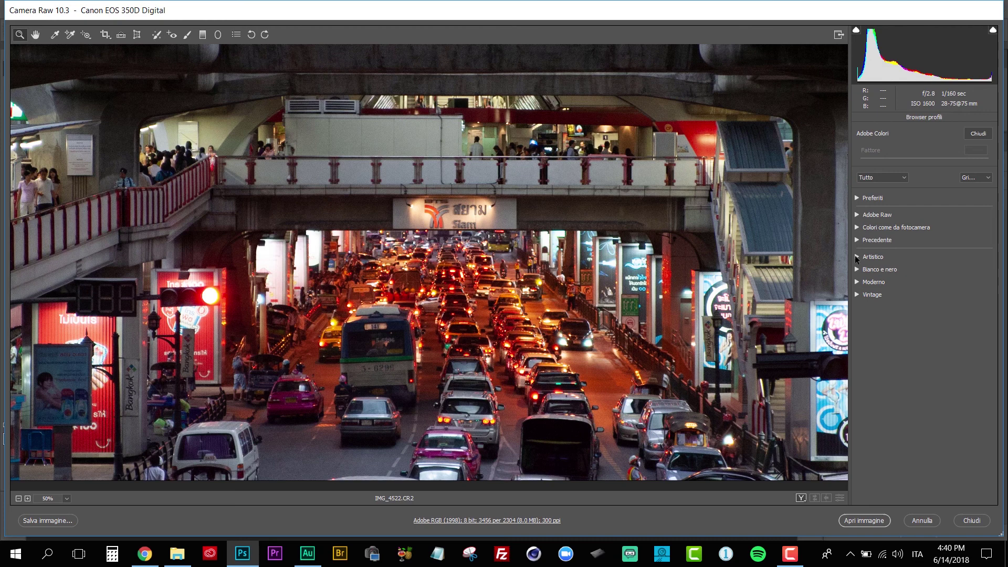
pyautogui.click(979, 135)
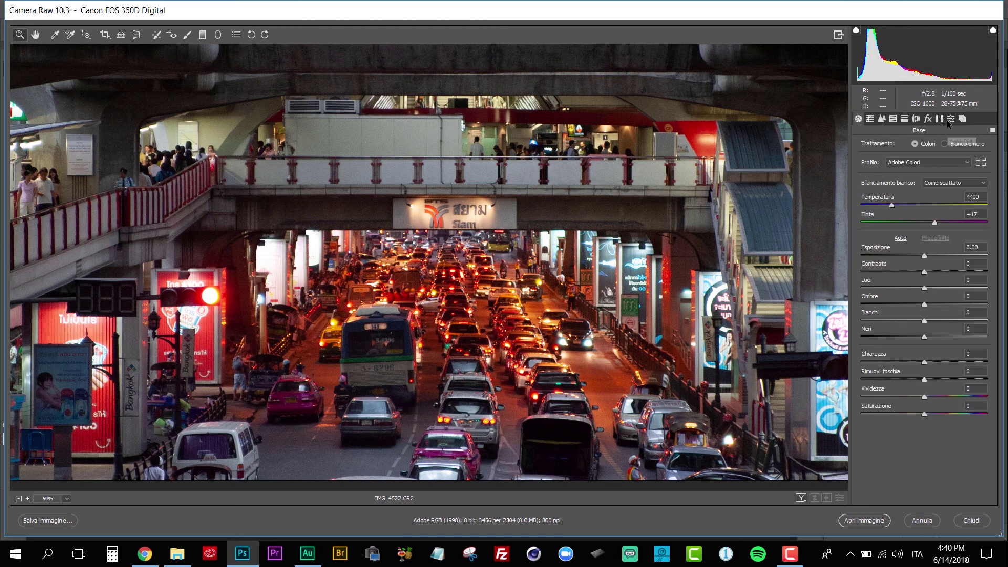
pyautogui.click(949, 119)
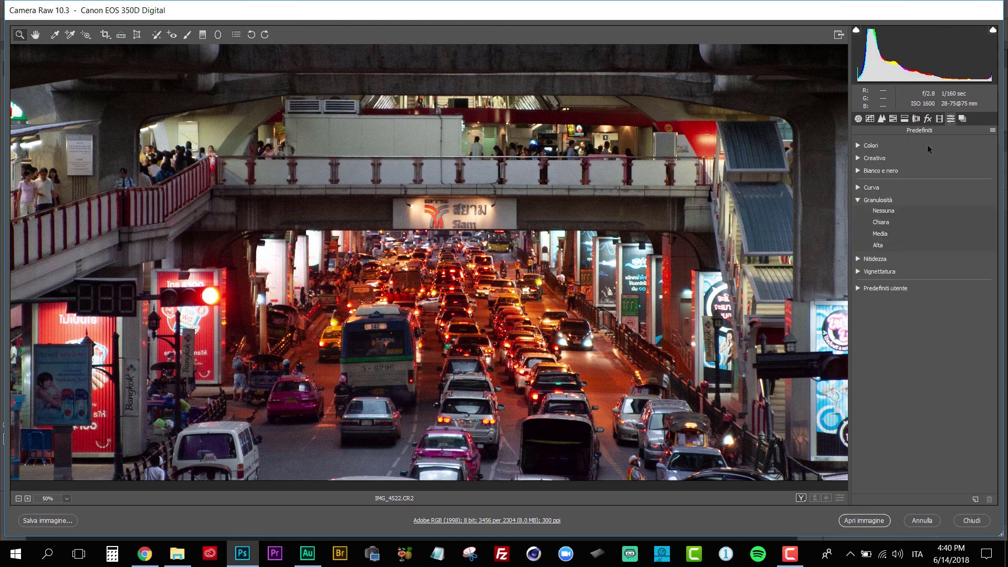
pyautogui.click(857, 158)
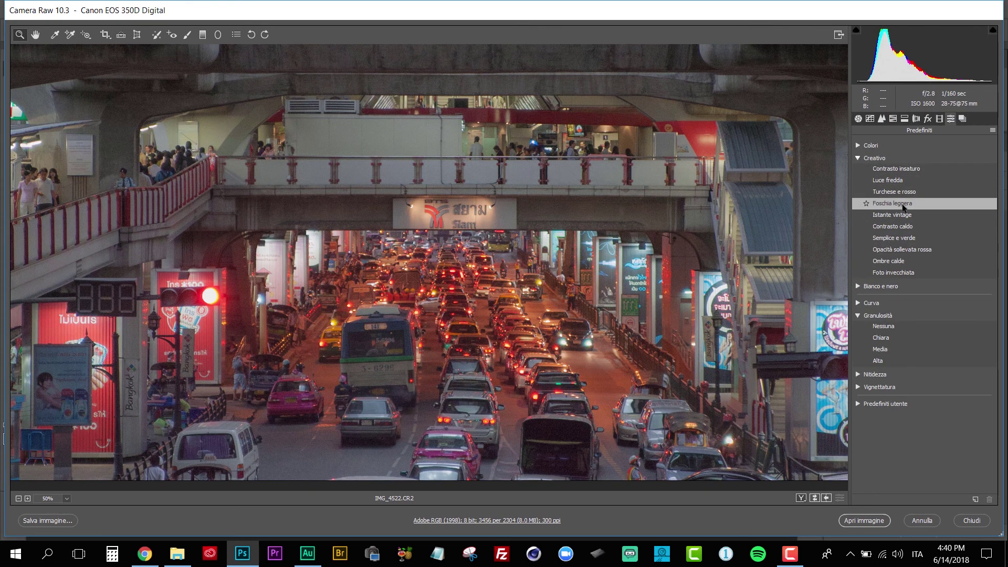
pyautogui.click(903, 208)
pyautogui.click(859, 119)
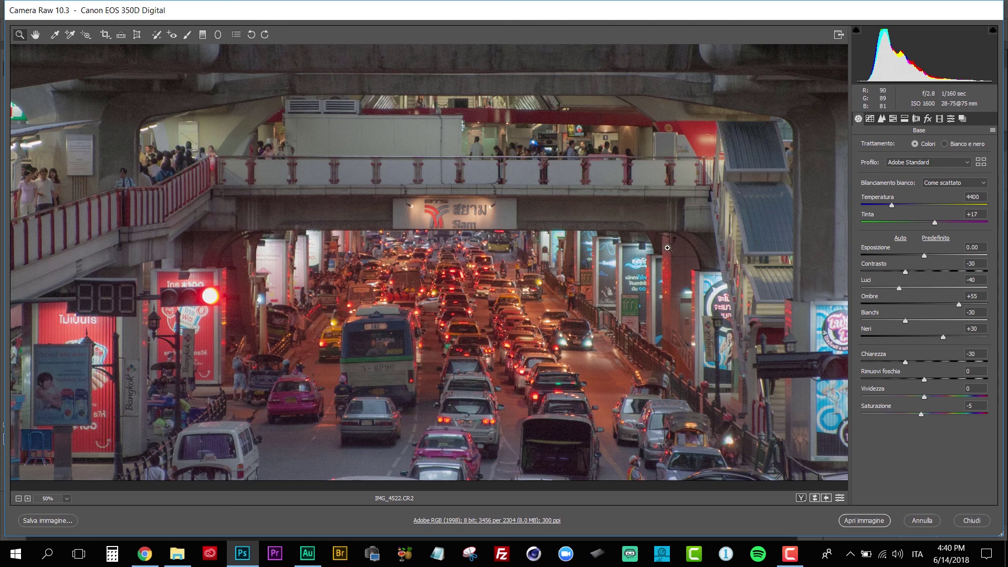
pyautogui.click(992, 130)
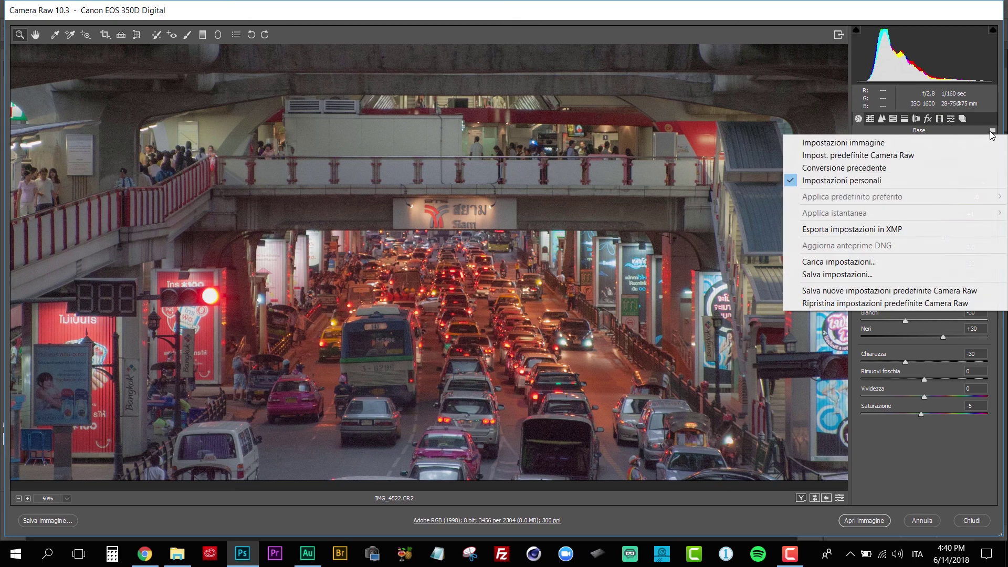
pyautogui.click(887, 154)
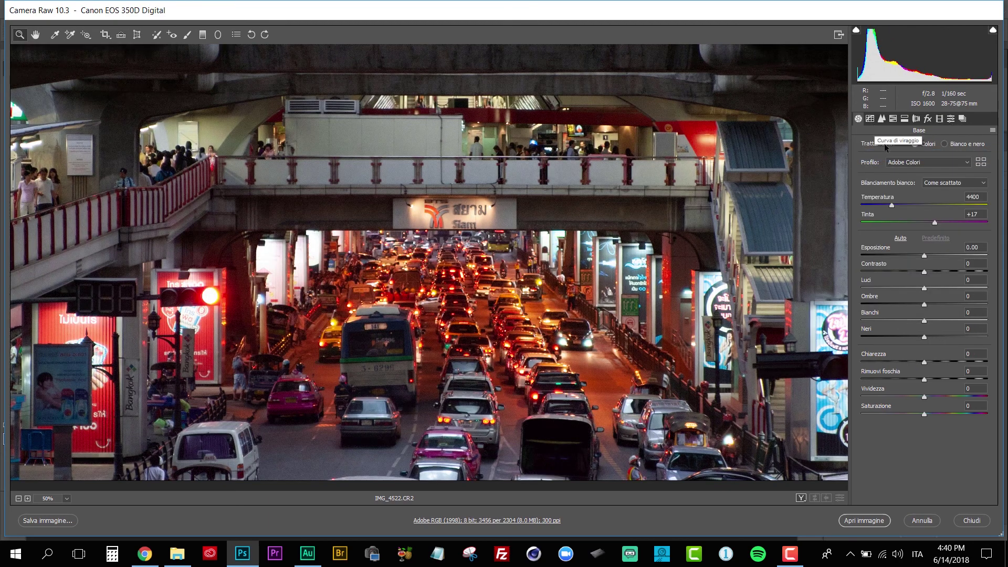
# Apply Adobe Standard after briefly trying Adobe Verticale in the profile browser.
pyautogui.click(980, 161)
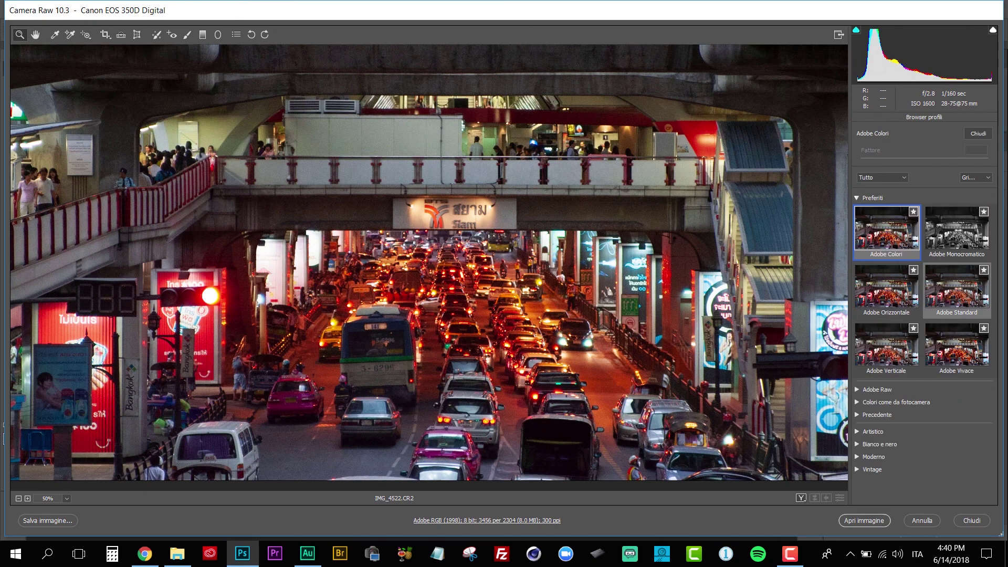
pyautogui.click(887, 344)
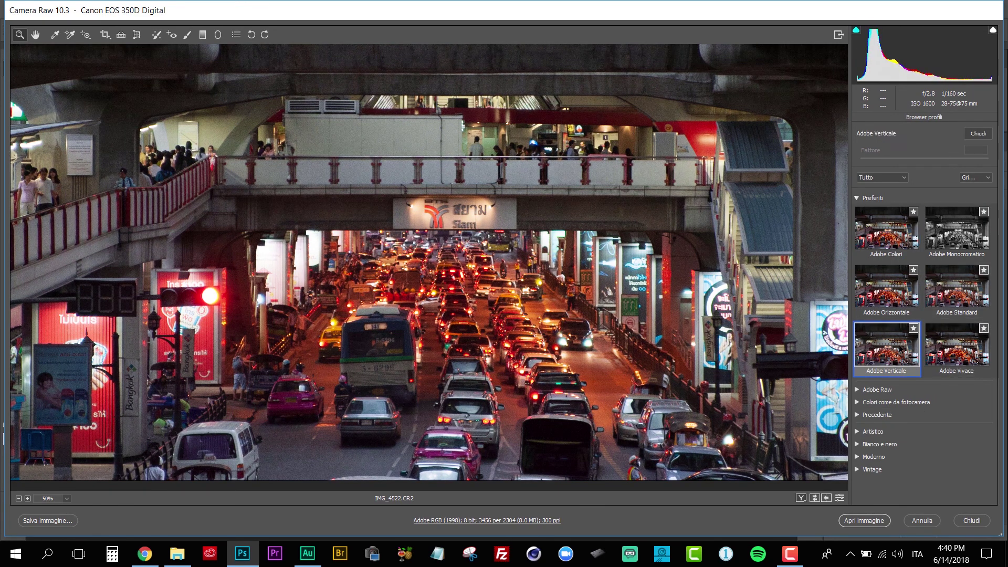
pyautogui.click(979, 286)
pyautogui.click(978, 135)
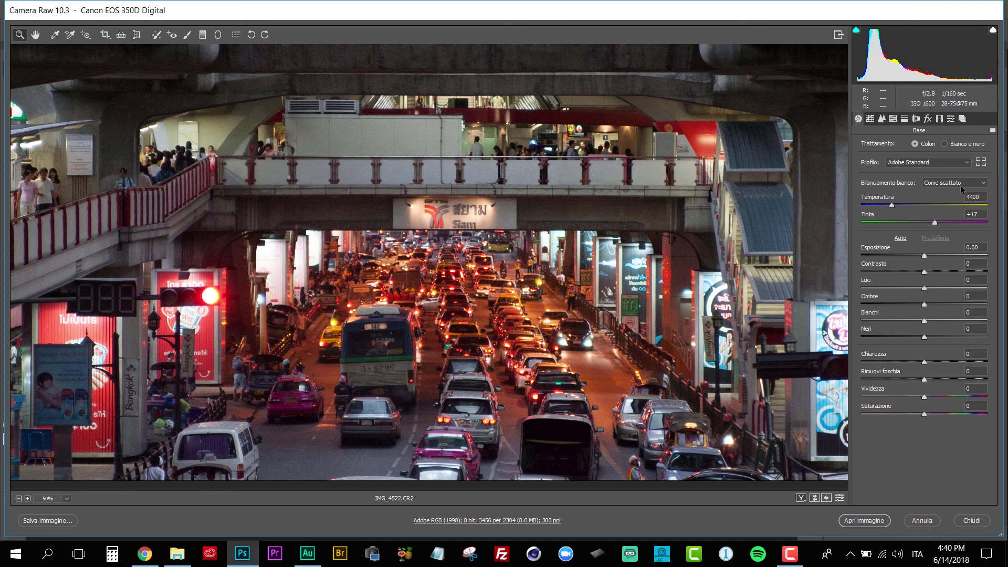
pyautogui.click(993, 130)
# Reset to defaults, then set Temperature 5800, Shadows +66, Highlights -11, Clarity +8, Dehaze -11.
pyautogui.click(902, 151)
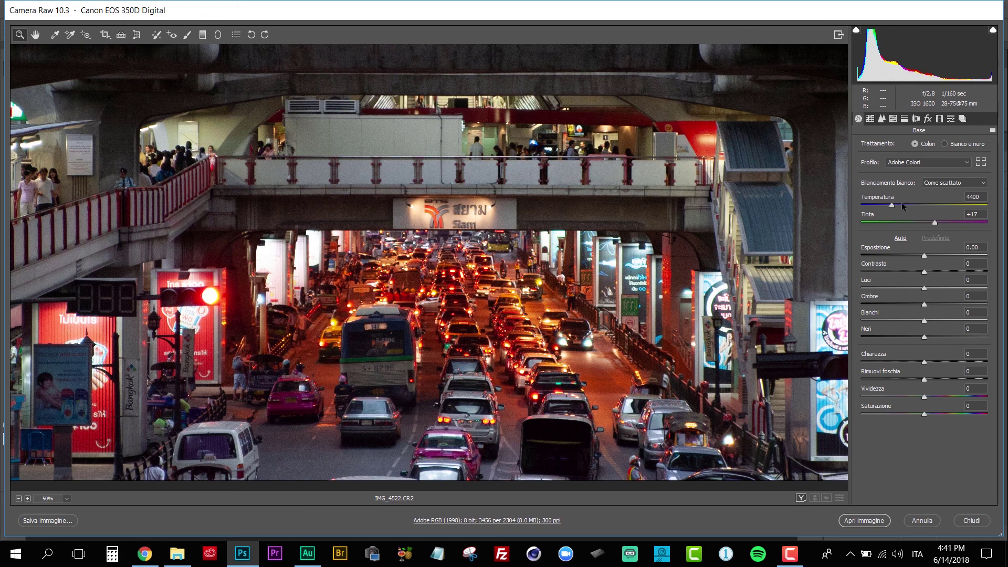
pyautogui.moveTo(893, 205); pyautogui.dragTo(909, 207)
pyautogui.moveTo(924, 304)
pyautogui.mouseDown()
pyautogui.moveTo(976, 306)
pyautogui.moveTo(896, 291)
pyautogui.moveTo(918, 290)
pyautogui.mouseUp()
pyautogui.click(966, 304)
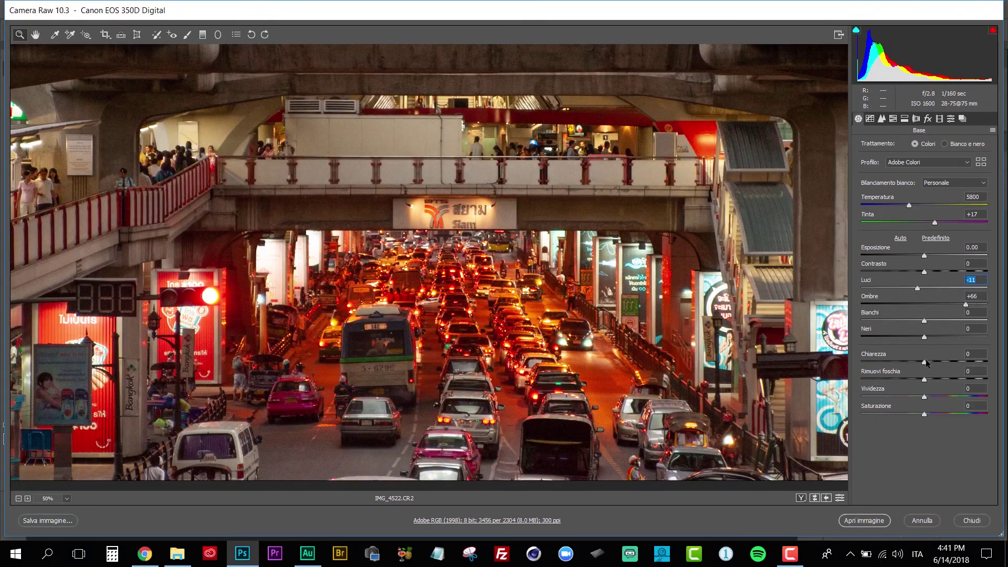
pyautogui.click(926, 362)
pyautogui.moveTo(926, 363); pyautogui.dragTo(913, 380)
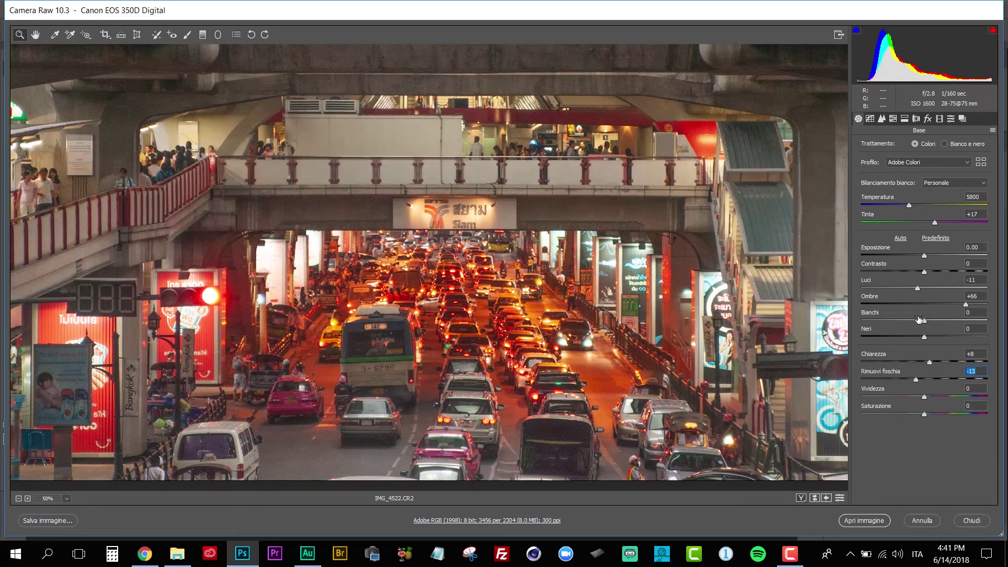
pyautogui.click(870, 118)
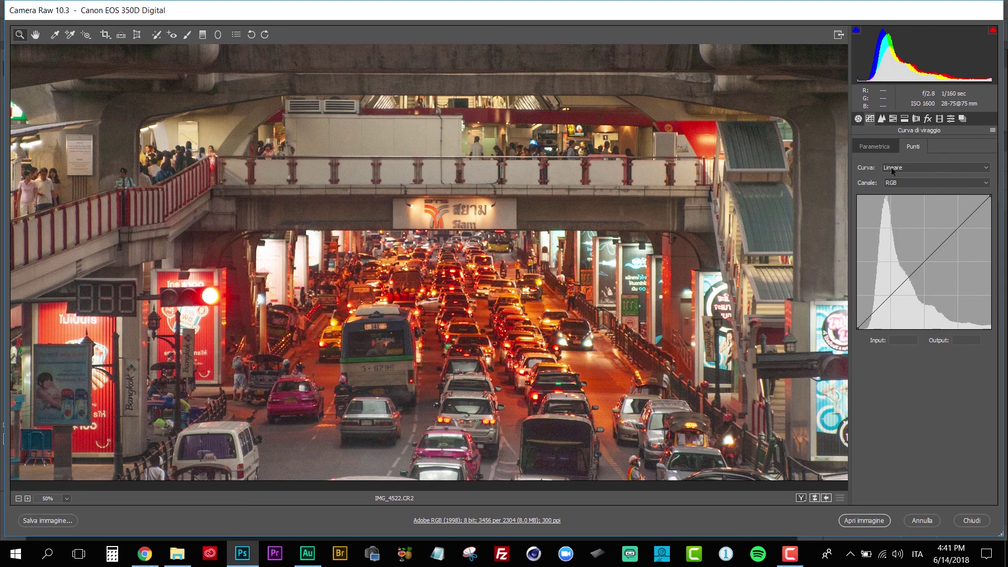
# In the point curve, nudge the black point and trim red from the shadows.
pyautogui.click(885, 148)
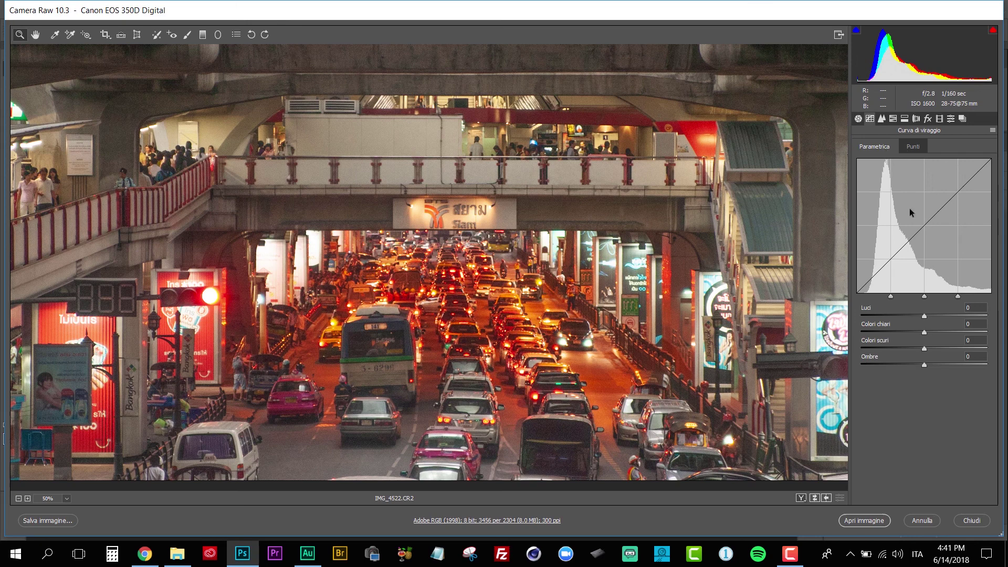
pyautogui.click(912, 150)
pyautogui.moveTo(857, 328); pyautogui.dragTo(858, 324)
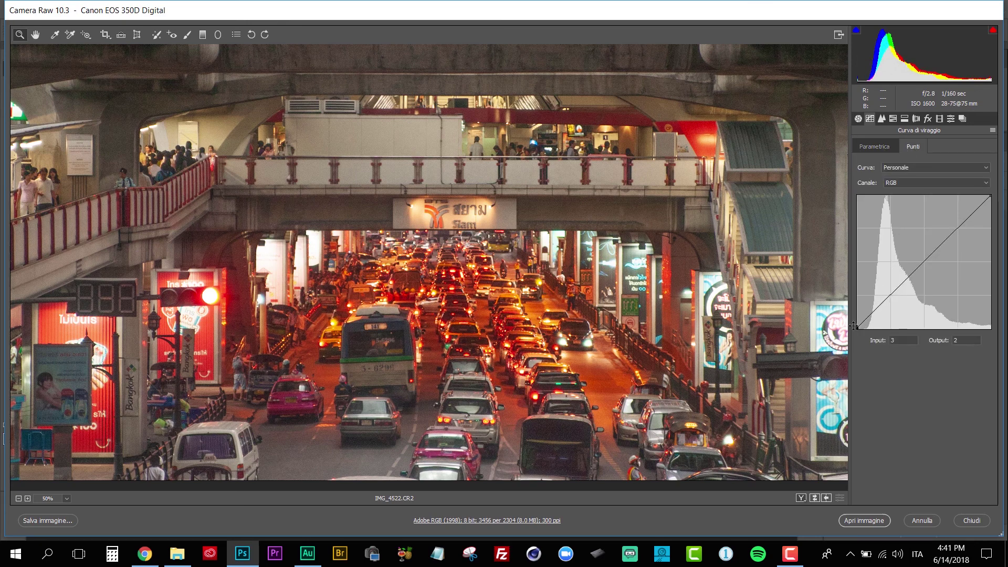
pyautogui.click(905, 182)
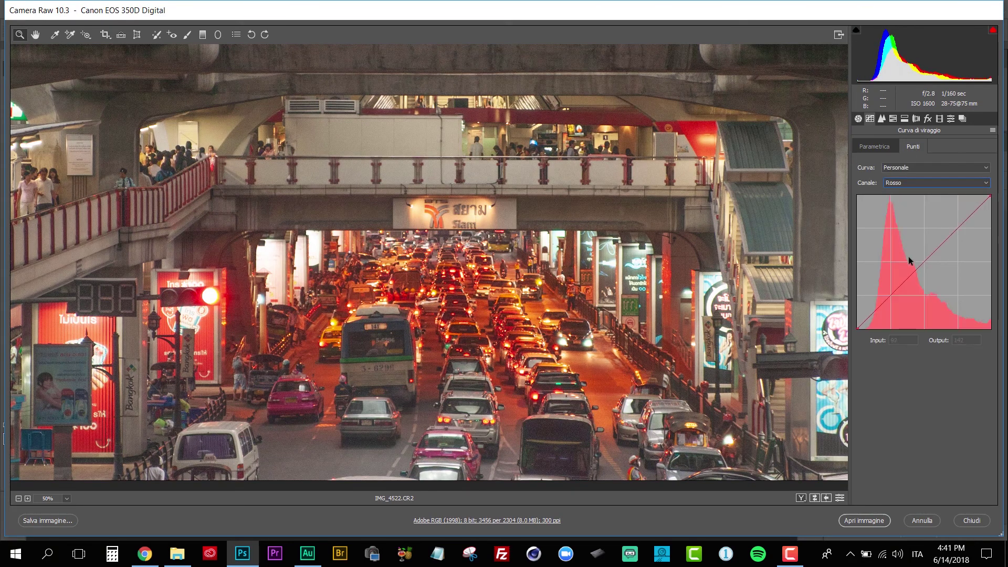
pyautogui.click(859, 328)
pyautogui.moveTo(859, 329)
pyautogui.mouseDown()
pyautogui.moveTo(877, 350)
pyautogui.moveTo(864, 336)
pyautogui.mouseUp()
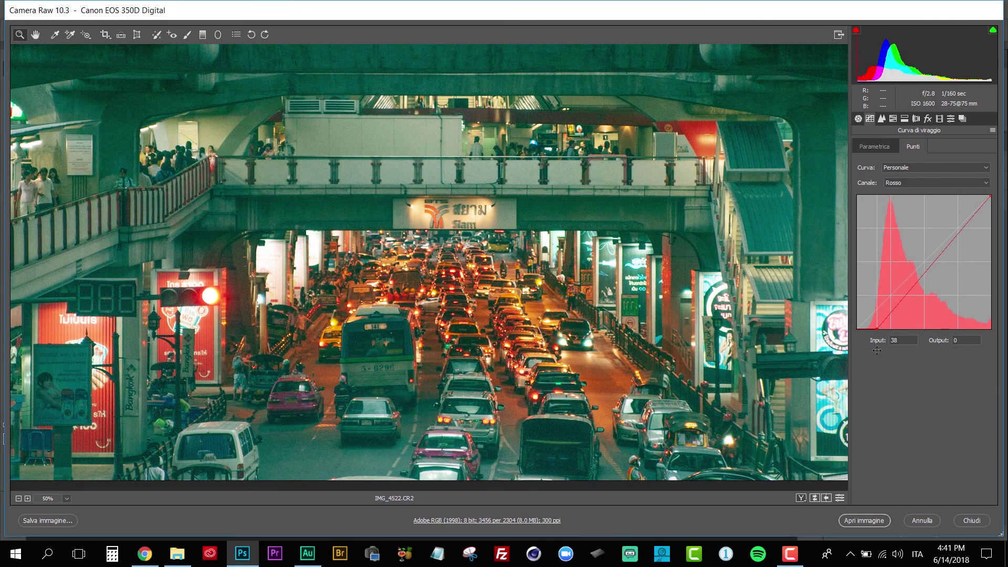
pyautogui.click(904, 183)
# Lift the blue channel's black point to output 29 to tint the shadows blue.
pyautogui.click(899, 215)
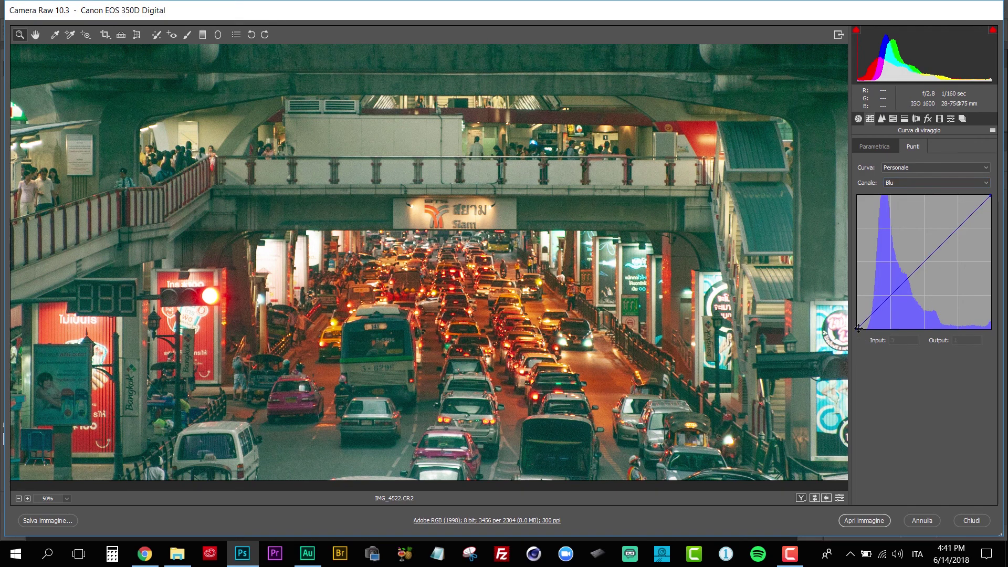
pyautogui.moveTo(857, 328); pyautogui.dragTo(849, 314)
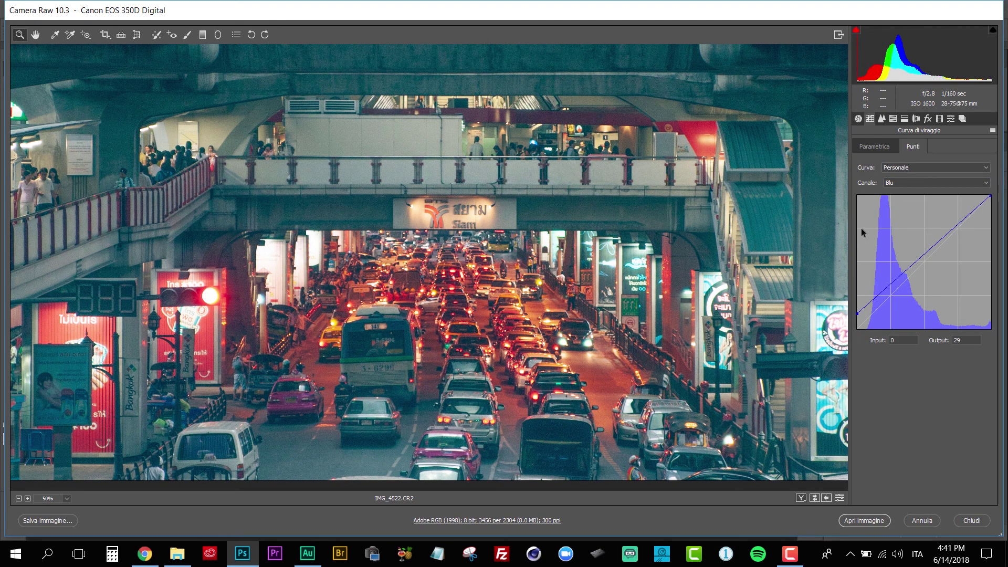
pyautogui.click(894, 120)
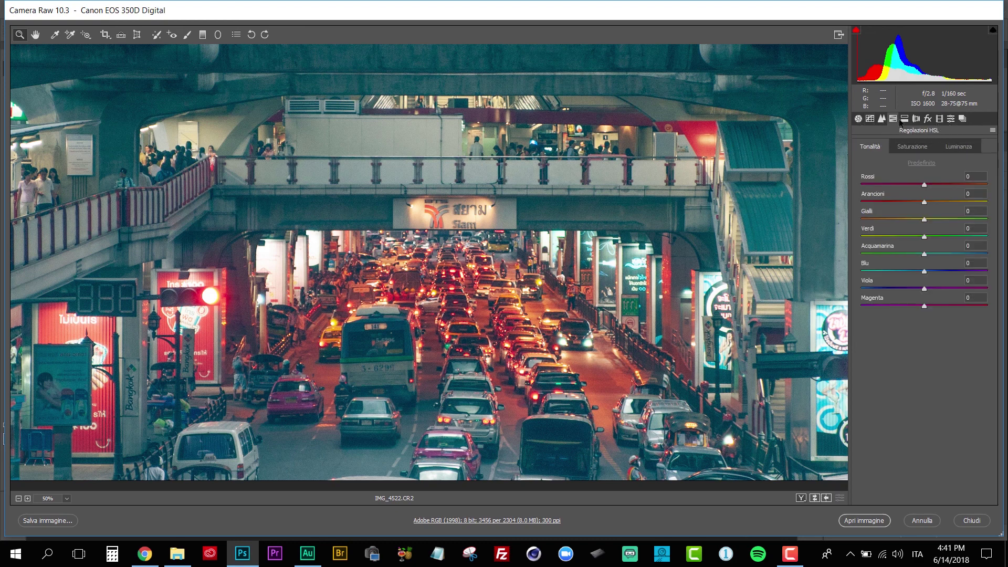
# Show the preset list and hold Alt so a new preset becomes a profile.
pyautogui.click(952, 121)
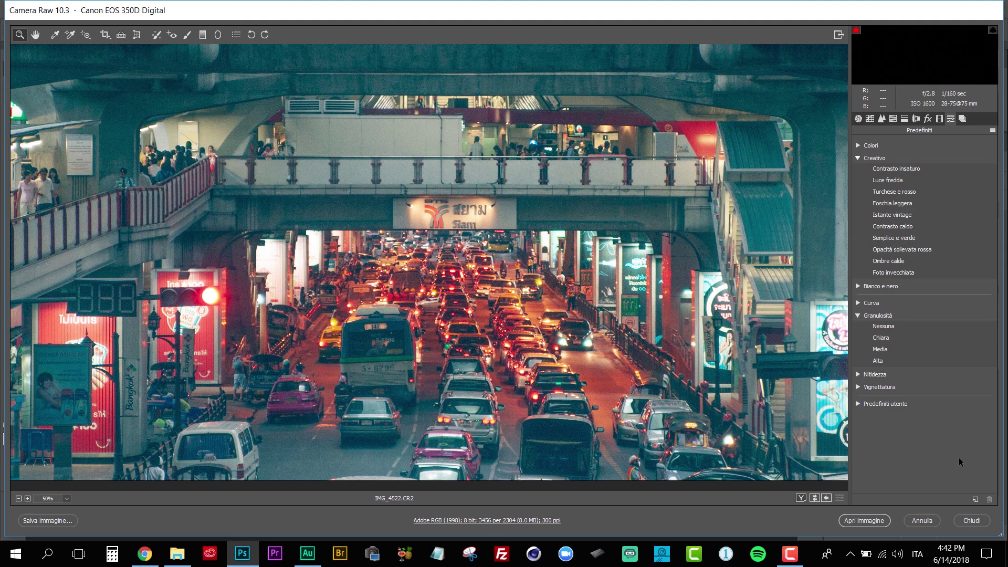
pyautogui.press('alt')
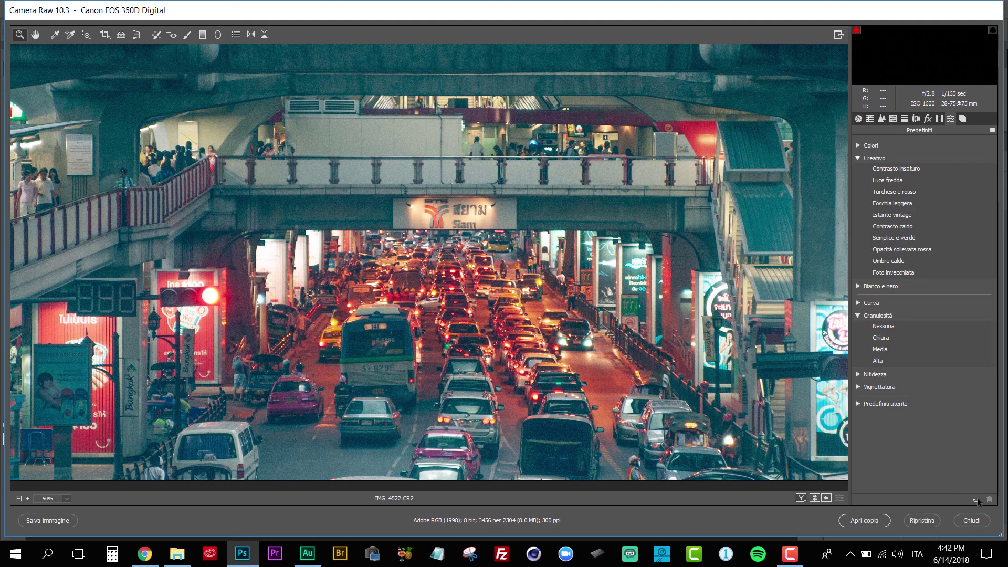
# Start a new profile named 'Bangkok Test' and open its Set choices.
pyautogui.keyDown('alt'); pyautogui.click(977, 499); pyautogui.keyUp('alt')
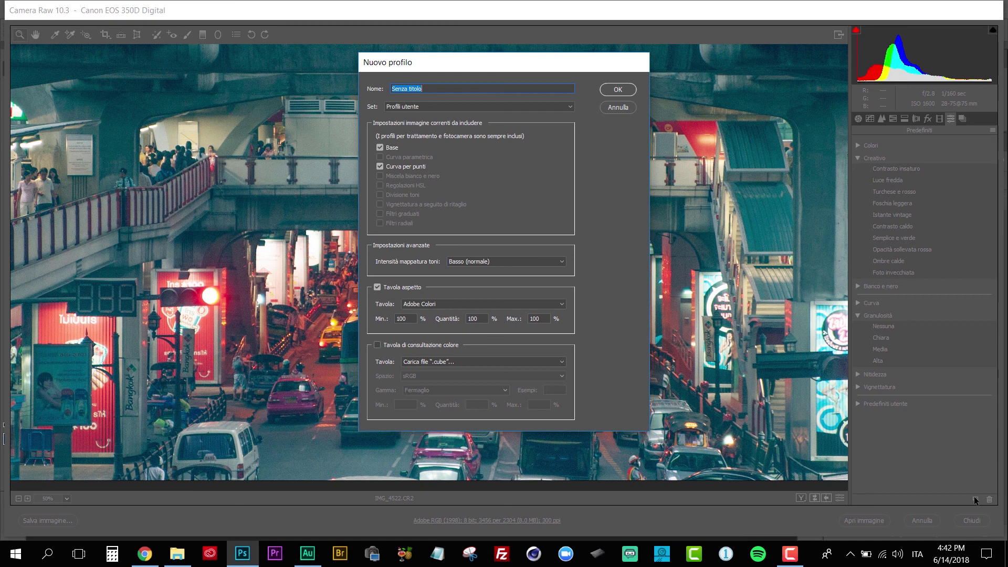
pyautogui.write('Bang')
pyautogui.write('kok Test')
pyautogui.click(430, 108)
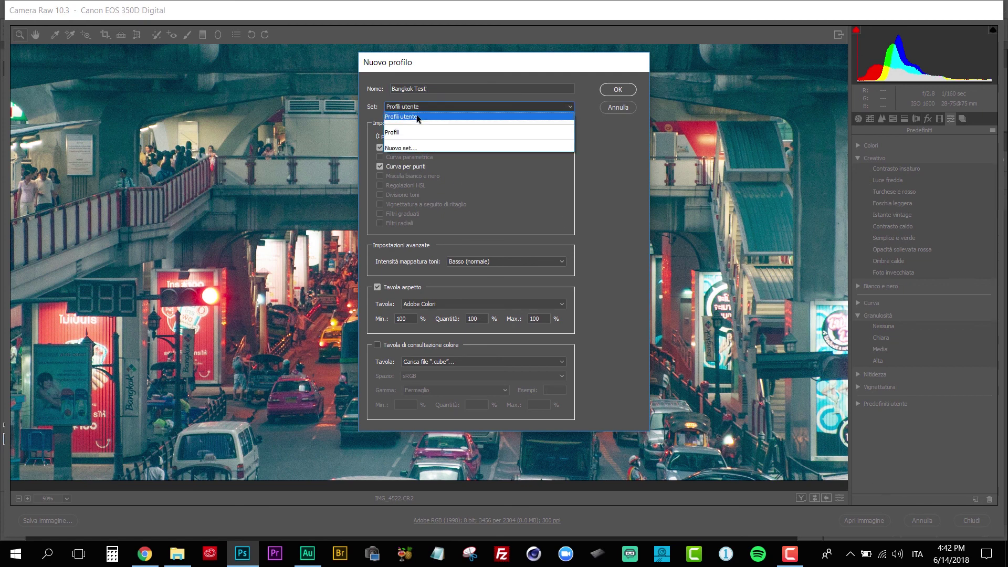
# Create a new set named 'Martin' to hold the Bangkok Test profile.
pyautogui.click(417, 149)
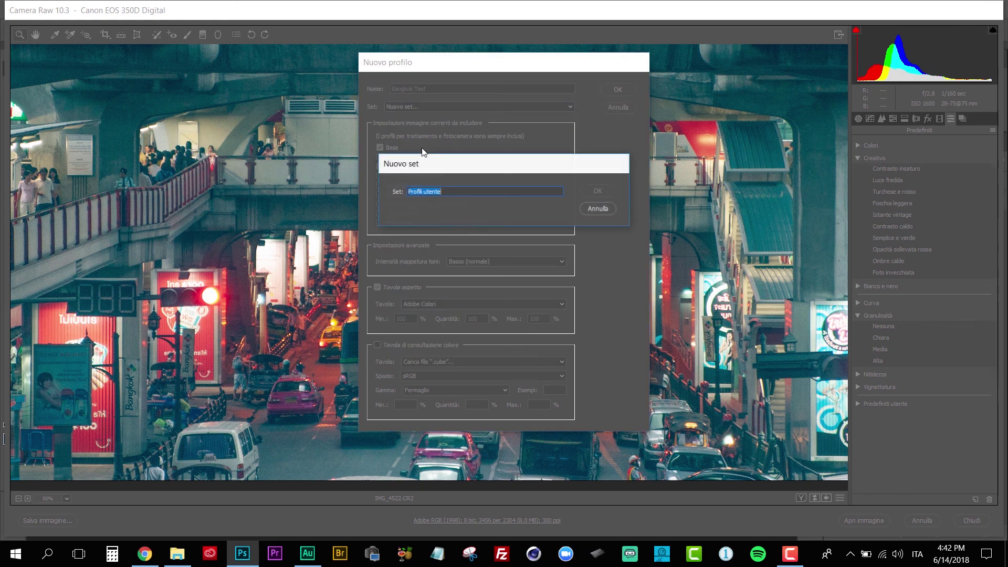
pyautogui.write('Martin')
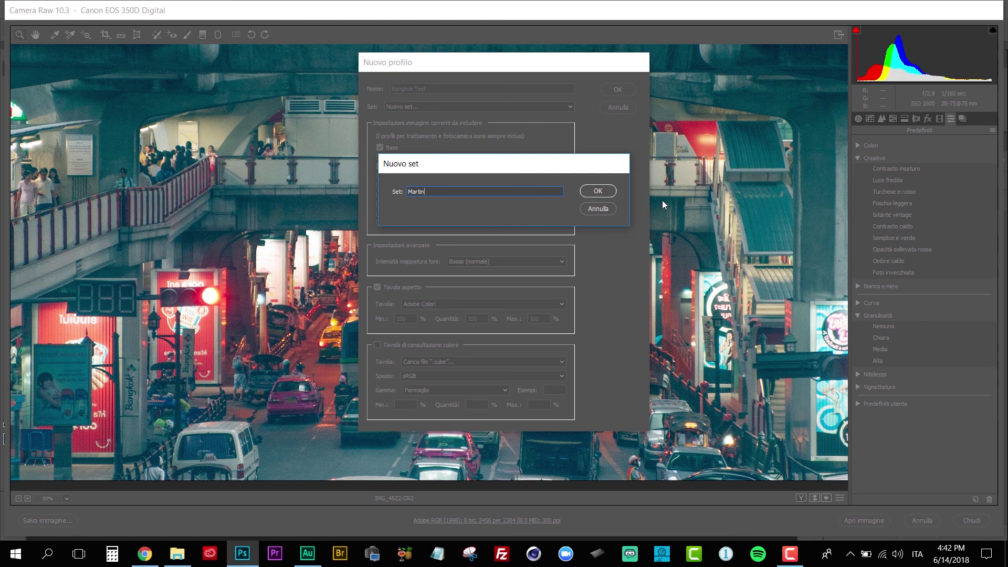
pyautogui.click(600, 190)
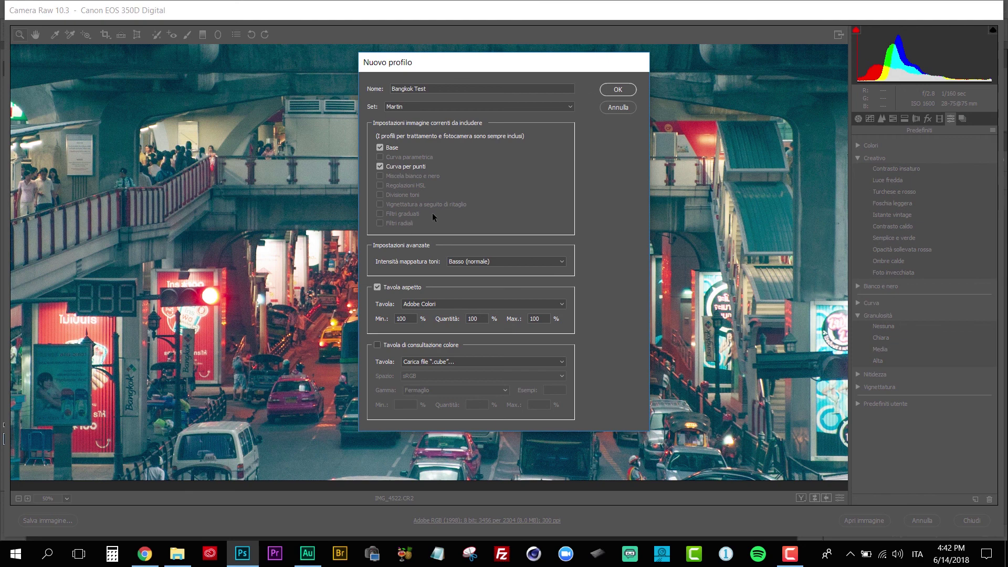
pyautogui.click(462, 262)
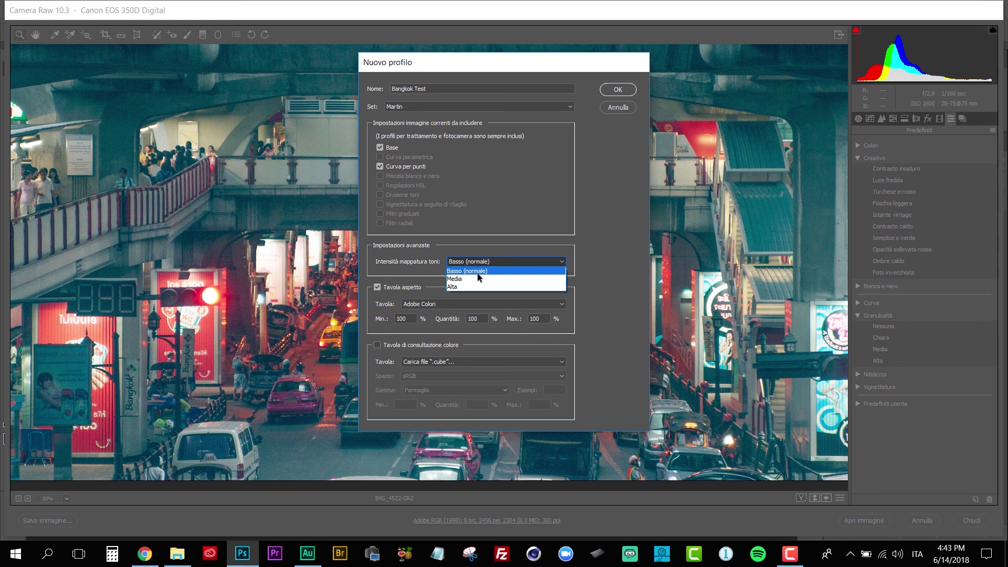
pyautogui.click(533, 166)
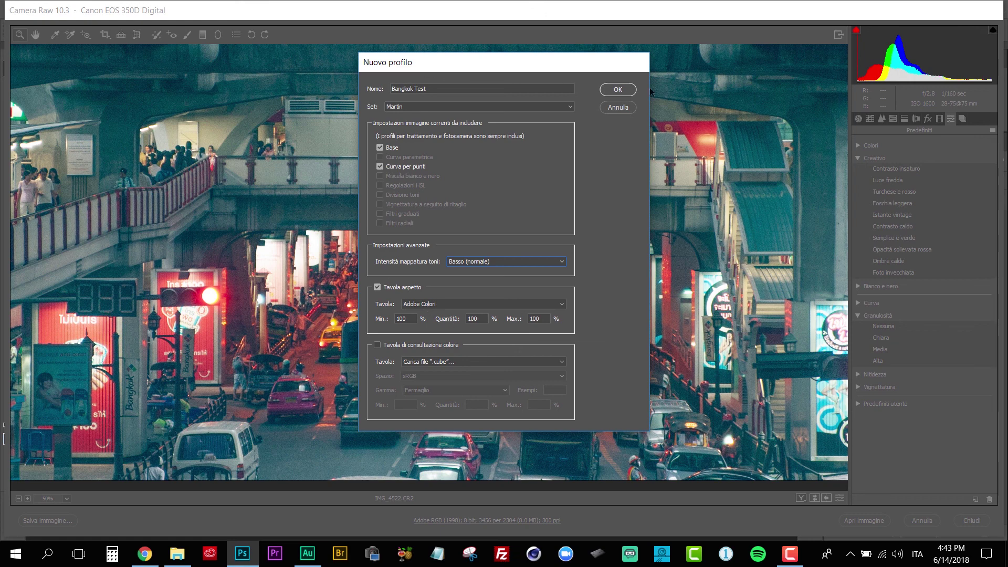
# Save Bangkok Test and confirm it is listed under the Martin set in the profile browser.
pyautogui.click(618, 90)
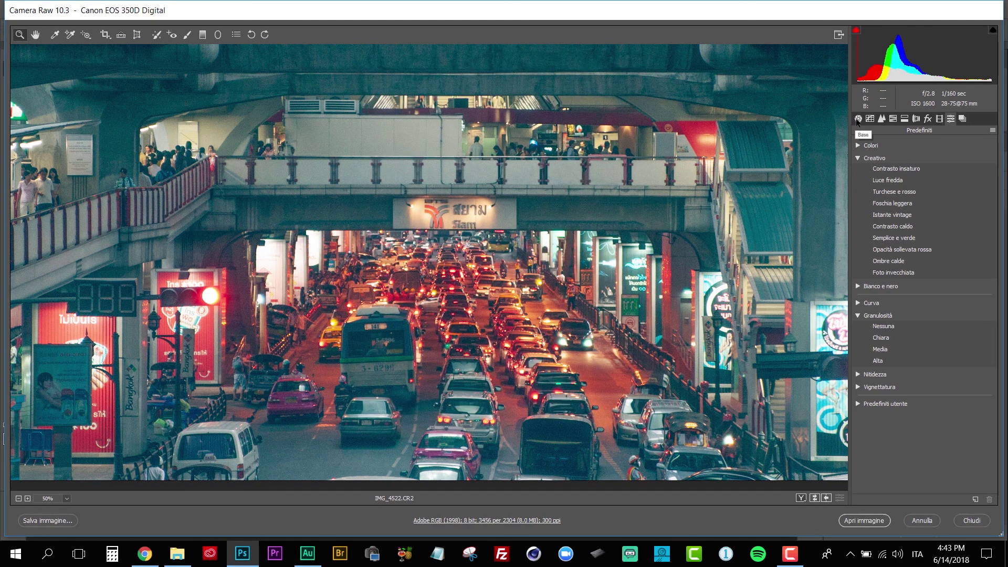
pyautogui.click(859, 119)
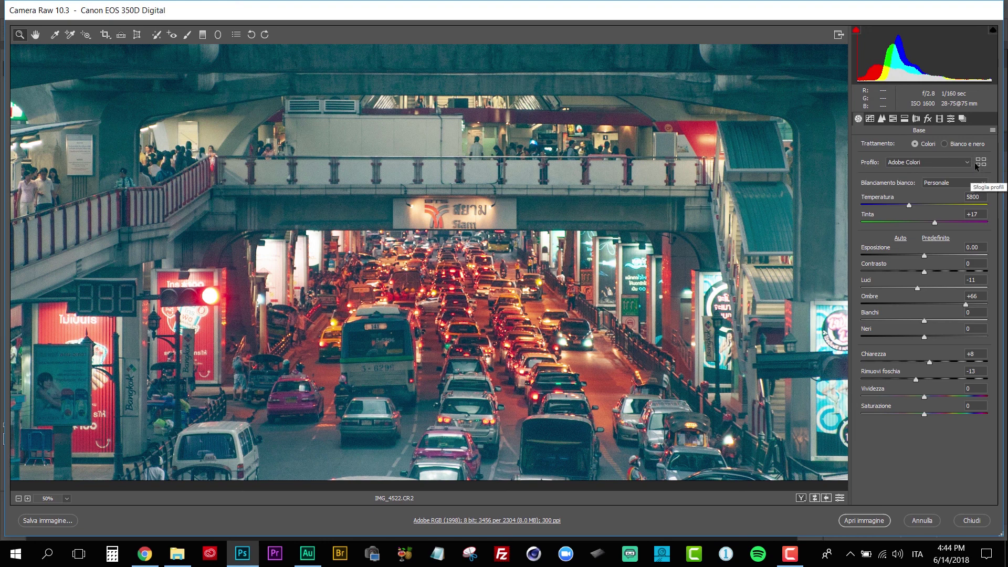
pyautogui.click(979, 163)
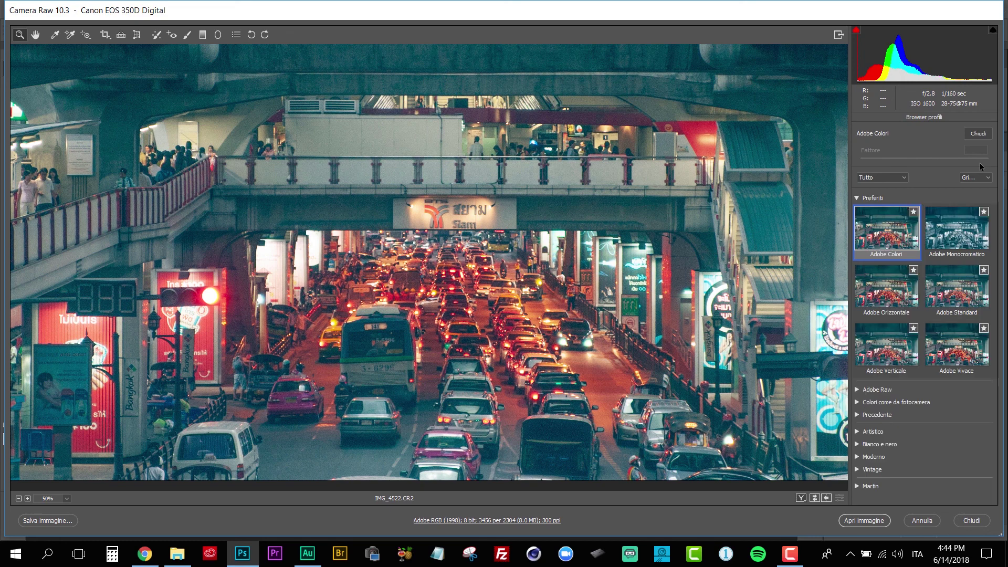
pyautogui.click(857, 198)
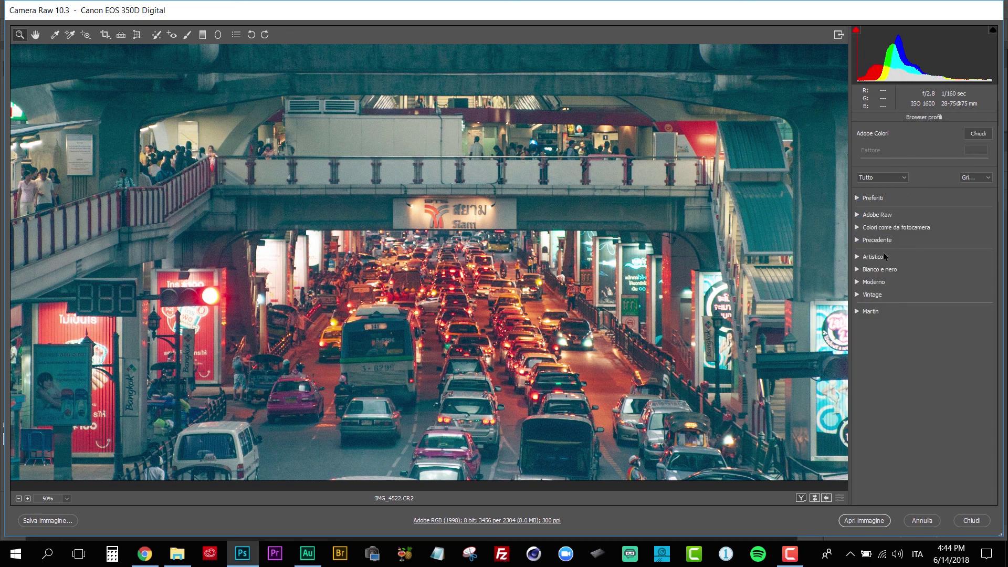
pyautogui.click(857, 311)
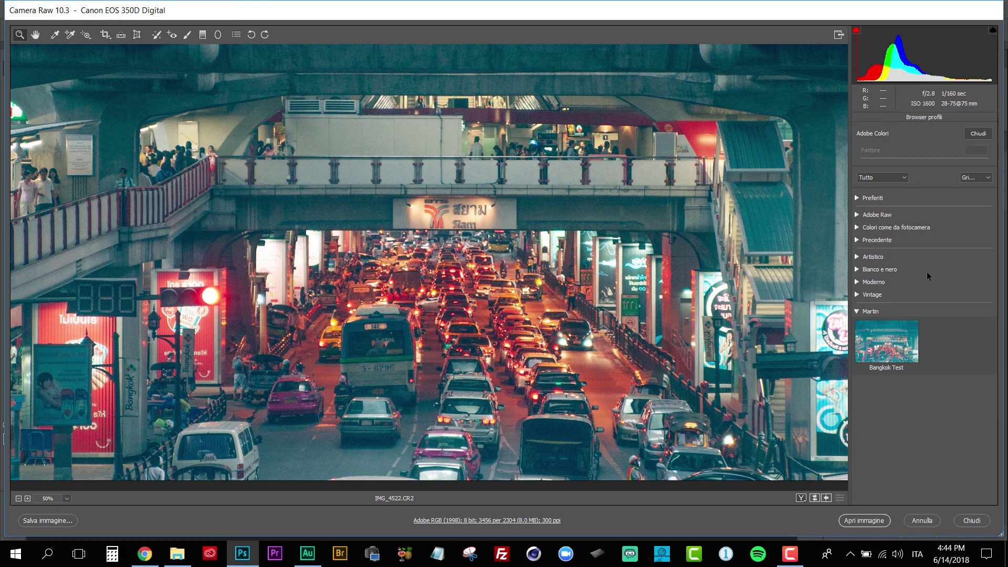
pyautogui.click(978, 134)
# Reset to Camera Raw defaults, then apply Bangkok Test from the Martin set at amount 100.
pyautogui.click(992, 130)
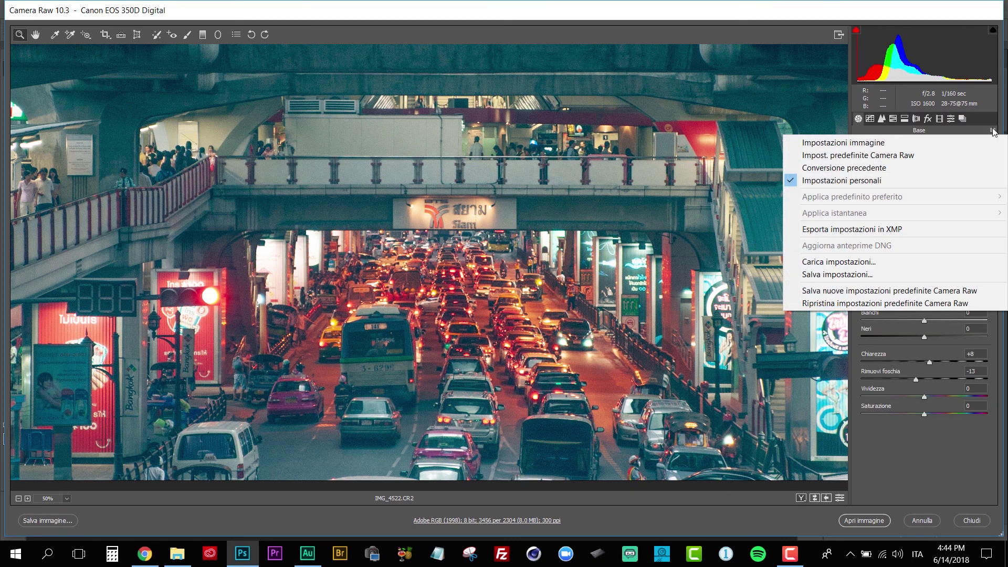
pyautogui.click(858, 155)
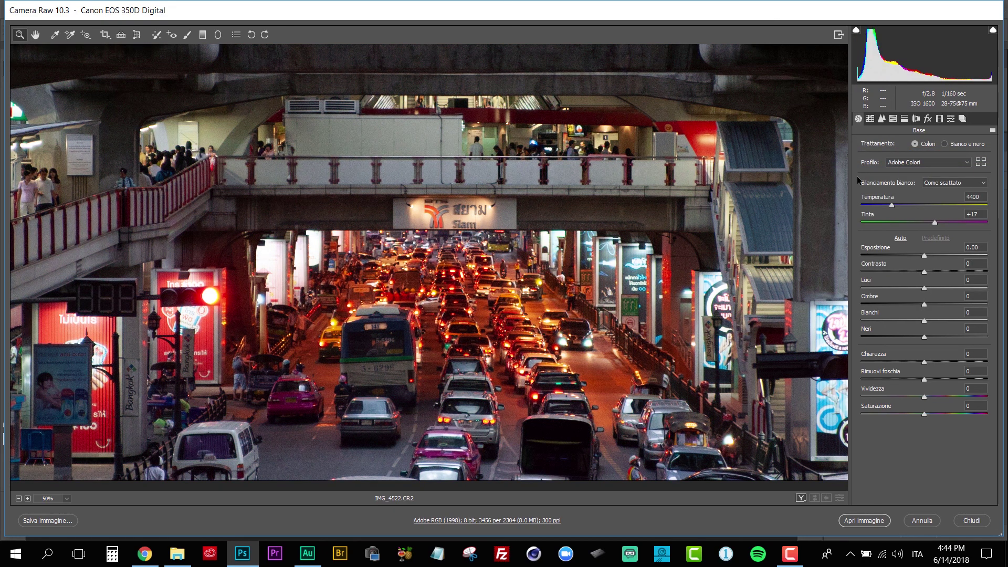
pyautogui.click(981, 162)
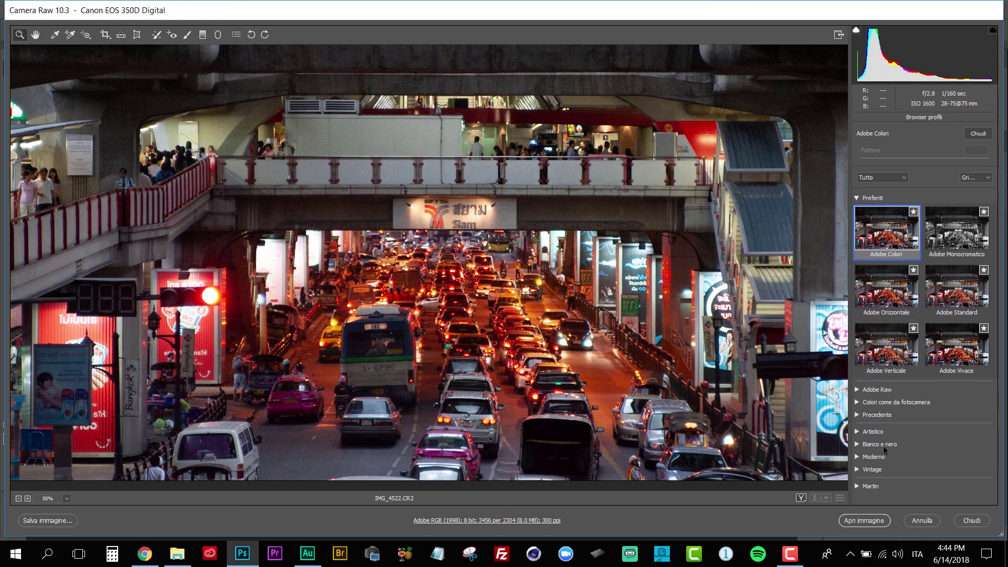
pyautogui.click(869, 486)
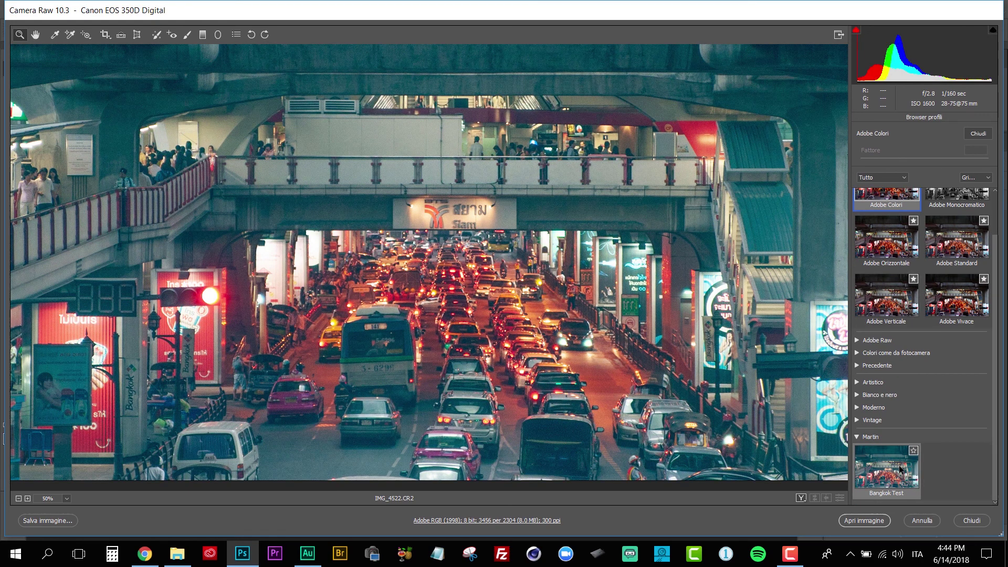
pyautogui.click(899, 469)
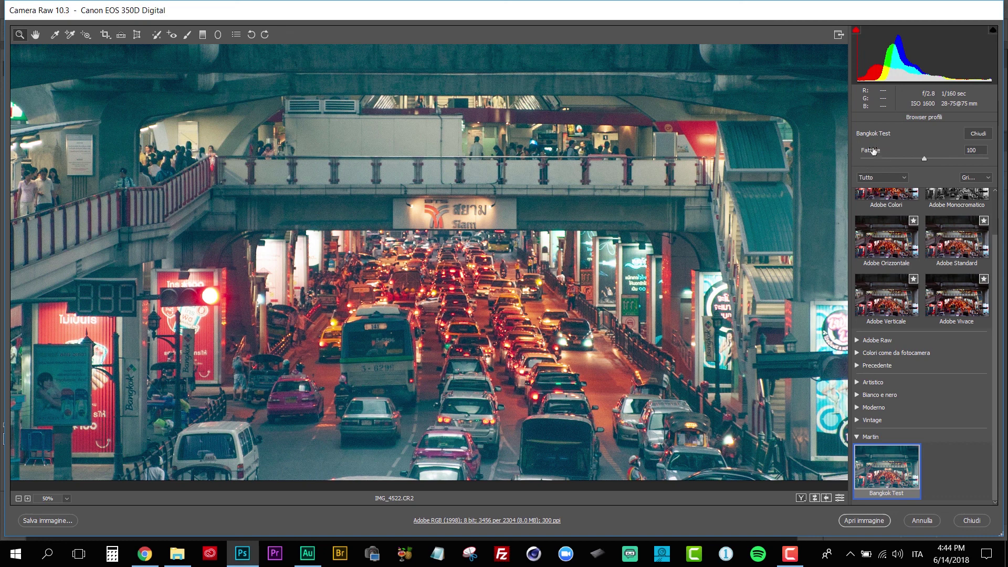
# Test the Bangkok Test profile amount low and at 200, then set it to 100.
pyautogui.moveTo(927, 159); pyautogui.dragTo(852, 163)
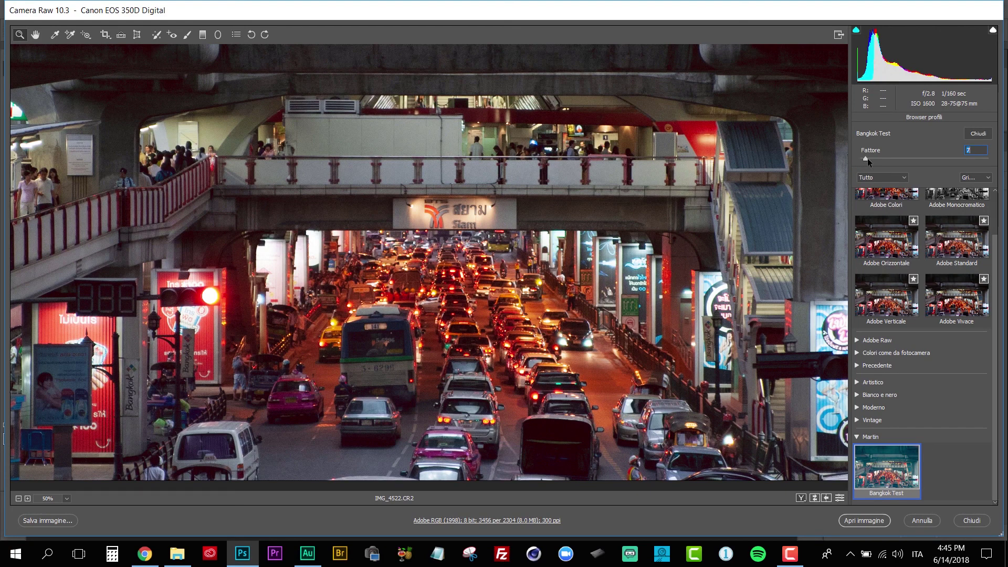
pyautogui.moveTo(868, 159); pyautogui.dragTo(995, 163)
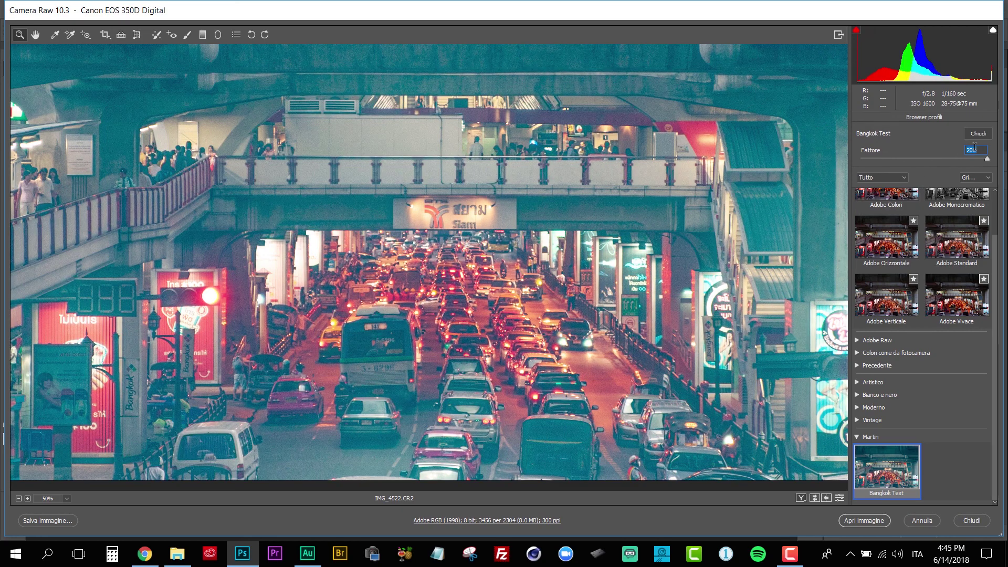
pyautogui.write('100')
pyautogui.press('Return')
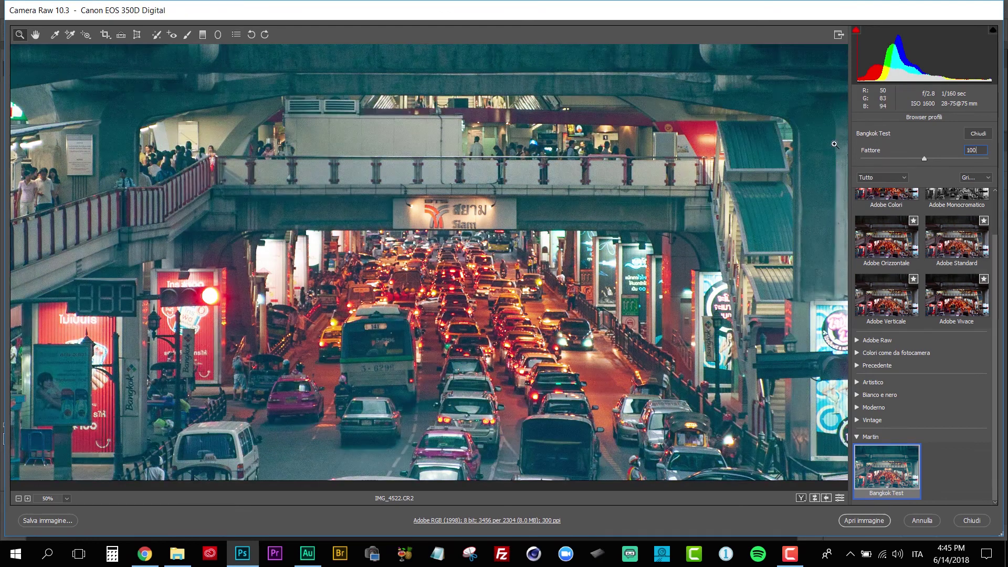
pyautogui.click(982, 133)
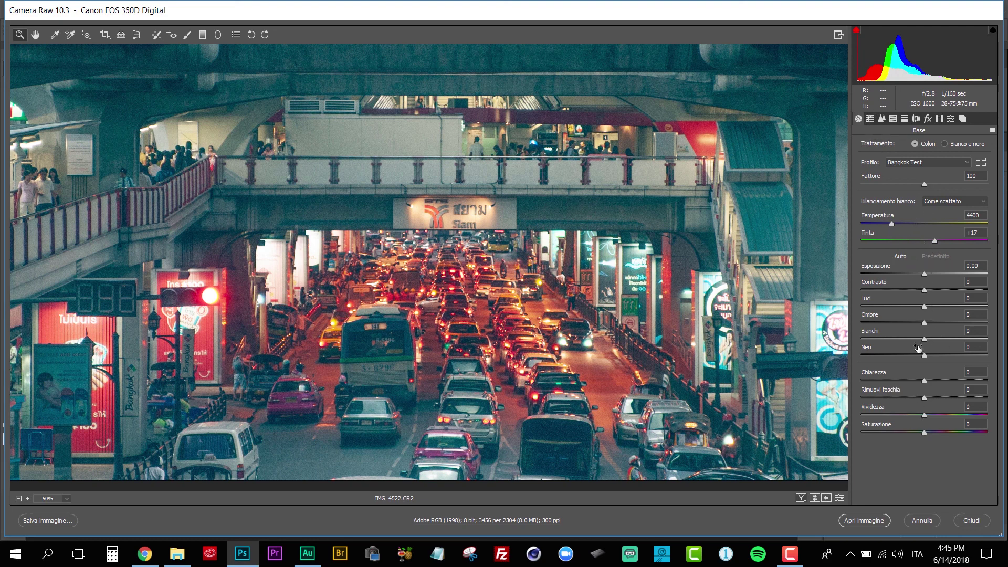
# Show the Tone Curve panel with the RGB channel's still-linear point curve.
pyautogui.click(870, 119)
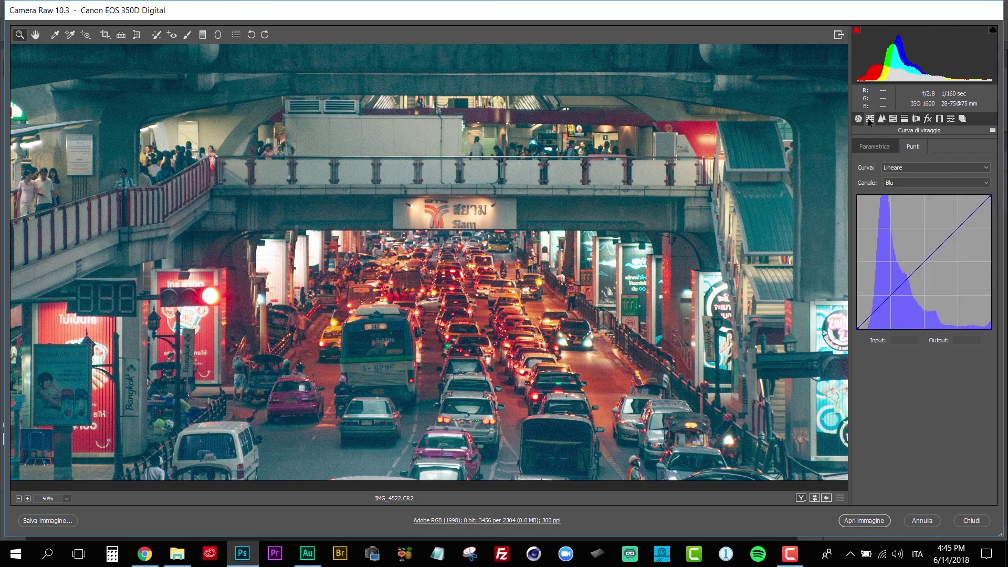
pyautogui.click(904, 183)
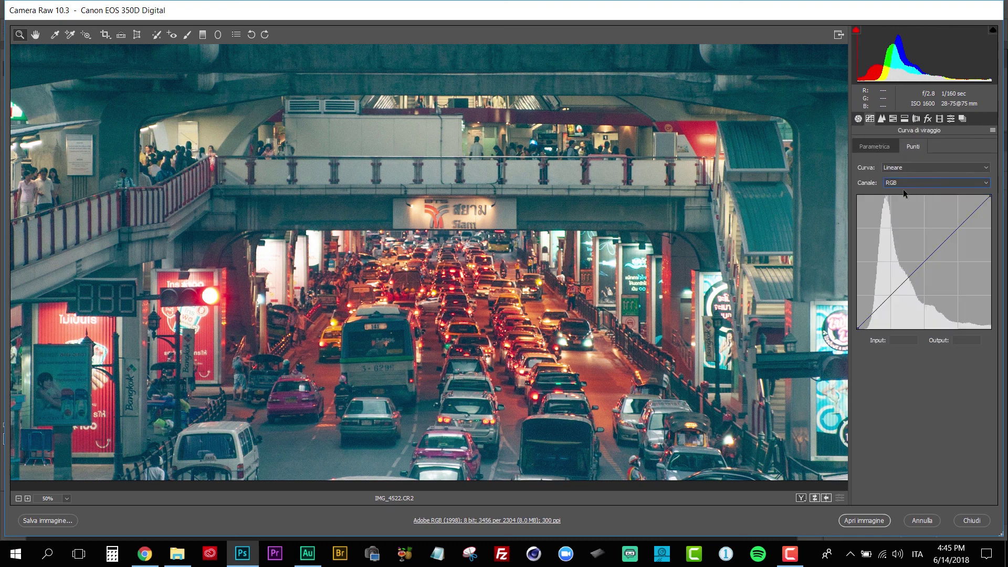